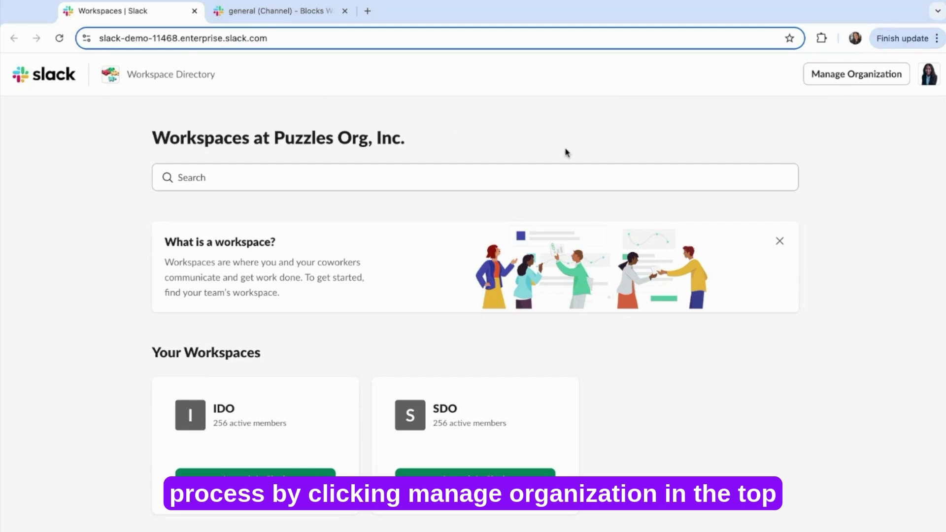
- Open the Puzzles Org, Inc. admin dashboard from the Workspace Directory with Manage Organization
{"action": "left_click", "coordinate": [836, 88]}
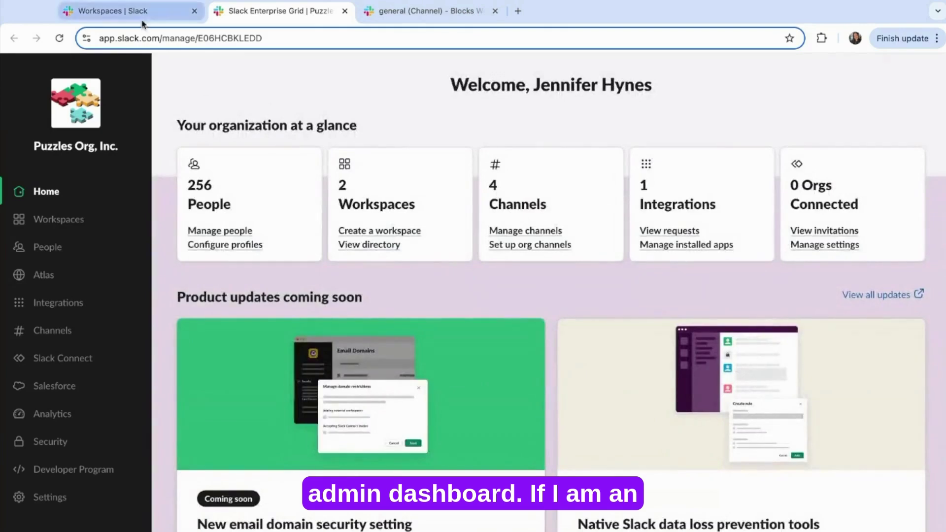
- Reopen the org admin dashboard from the SDO workspace via Puzzles Org > Organization settings
{"action": "left_click", "coordinate": [143, 21]}
{"action": "left_click", "coordinate": [260, 481]}
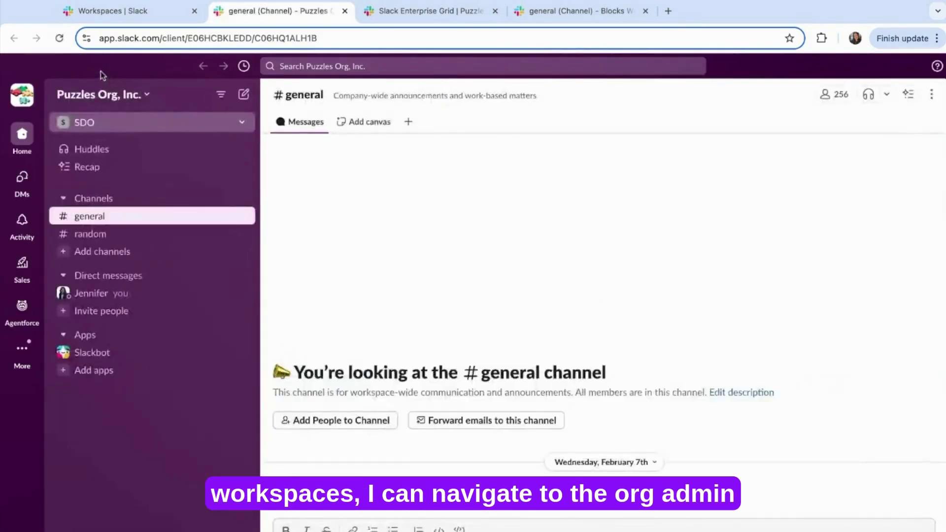
{"action": "left_click", "coordinate": [95, 99]}
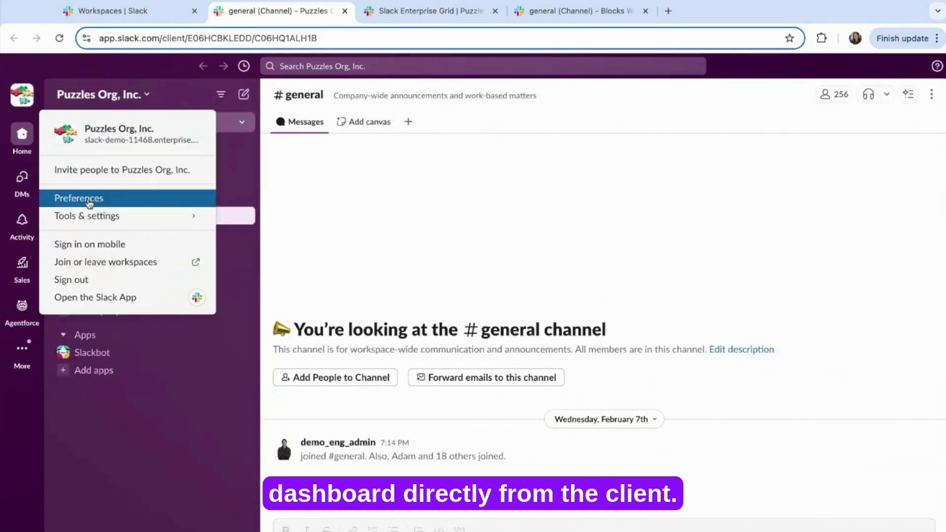
{"action": "mouse_move", "coordinate": [86, 216]}
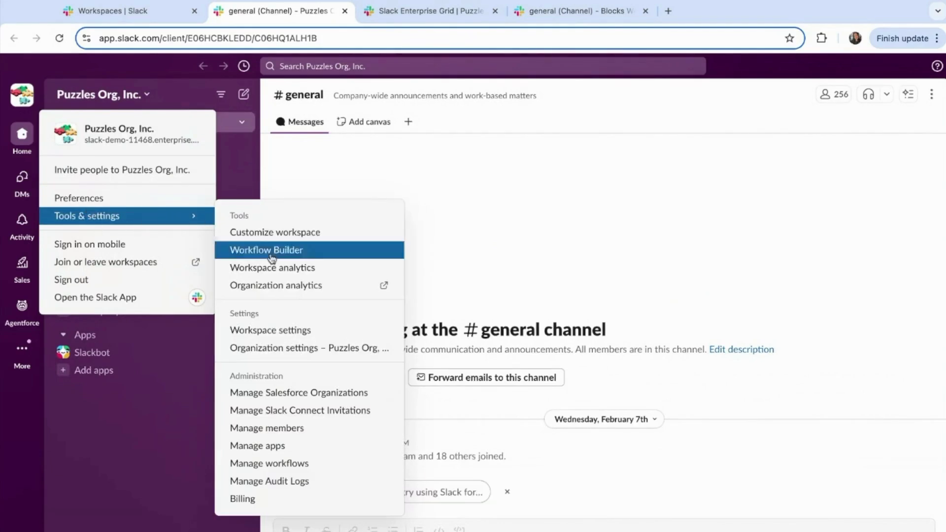
{"action": "left_click", "coordinate": [283, 350]}
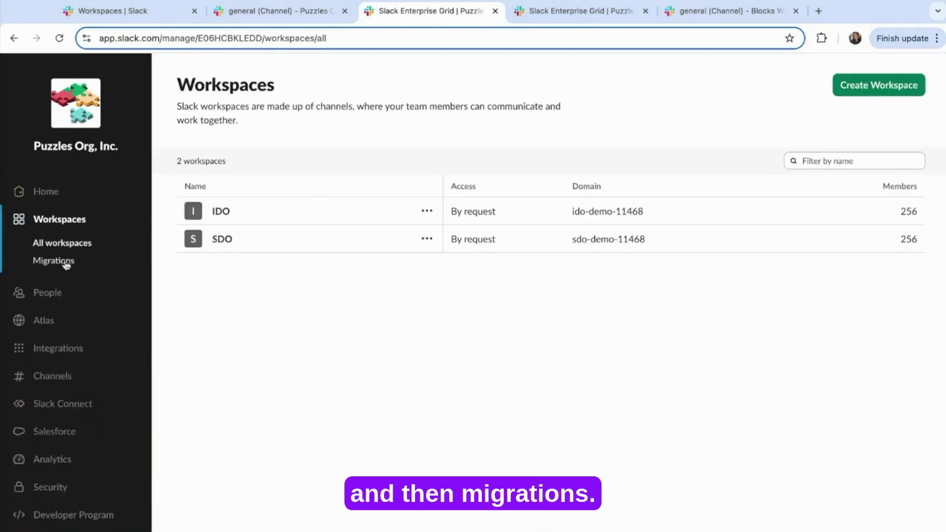
- Show the Workspaces > Migrations list: Gears Workspace ready to schedule, Blocks Workspace declined
{"action": "left_click", "coordinate": [65, 264]}
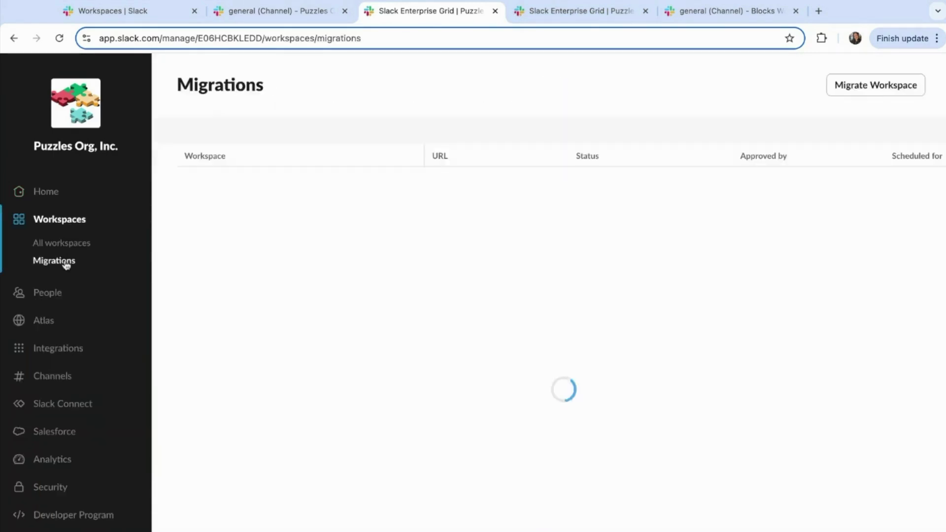
- Start a new migration request and copy the Blocks Workspace ID from its page address
{"action": "left_click", "coordinate": [856, 97]}
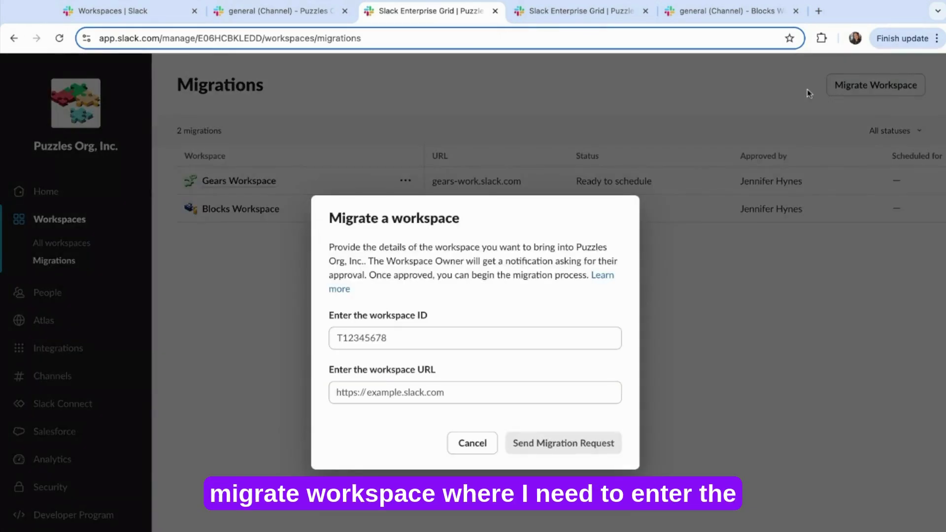
{"action": "left_click", "coordinate": [722, 12]}
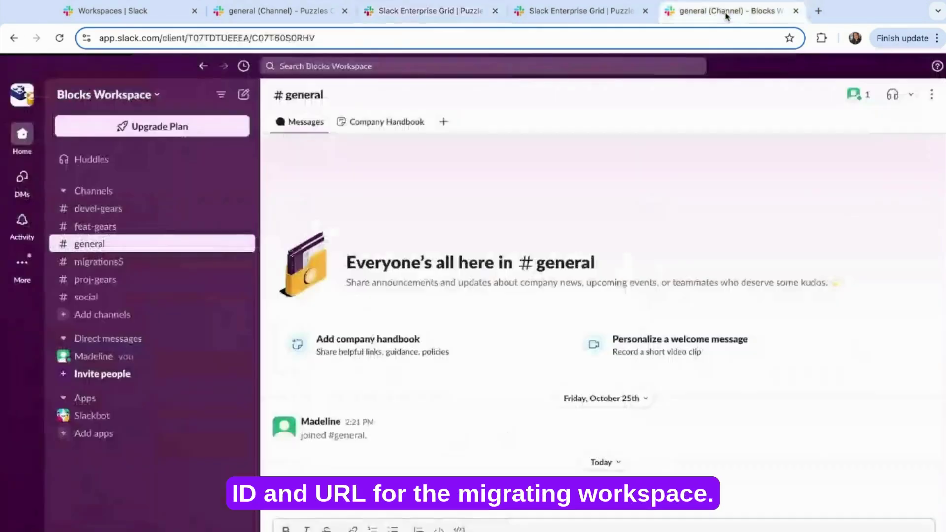
{"action": "left_click", "coordinate": [215, 38]}
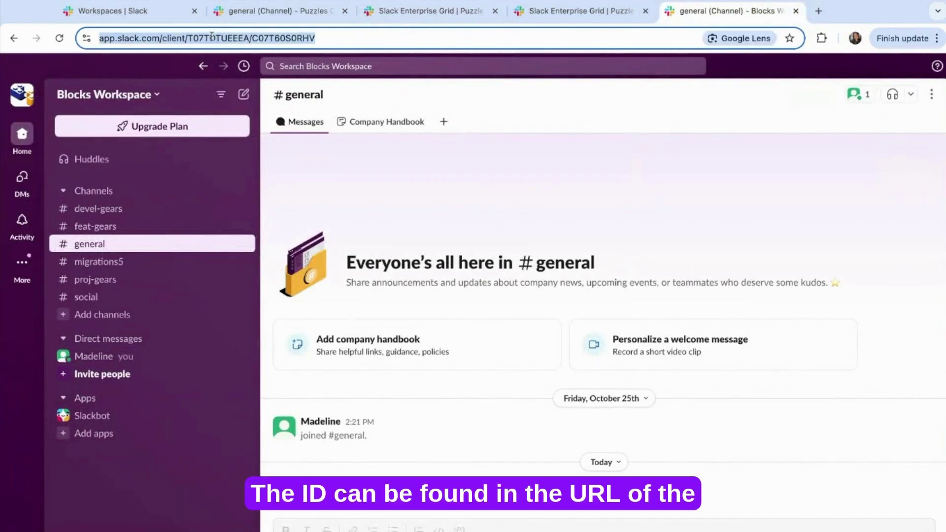
{"action": "double_click", "coordinate": [216, 38]}
{"action": "key", "text": "ctrl+c"}
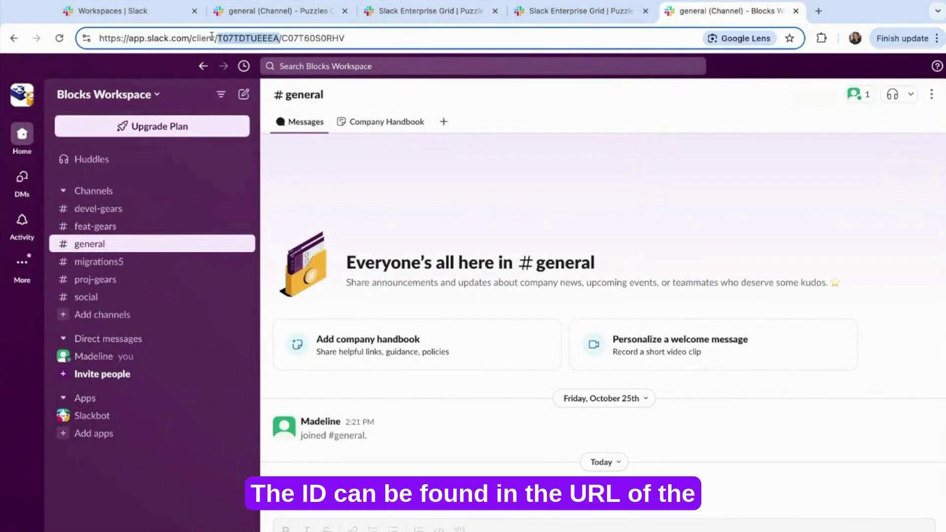
- Paste the ID T07TDTUEEEA into the migration form's workspace ID field
{"action": "left_click", "coordinate": [426, 11]}
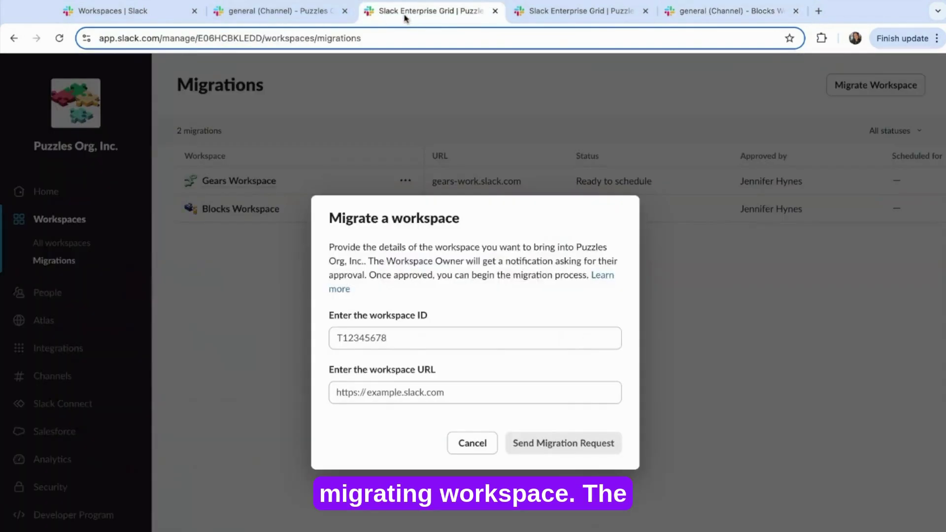
{"action": "left_click", "coordinate": [360, 339]}
{"action": "key", "text": "ctrl+v"}
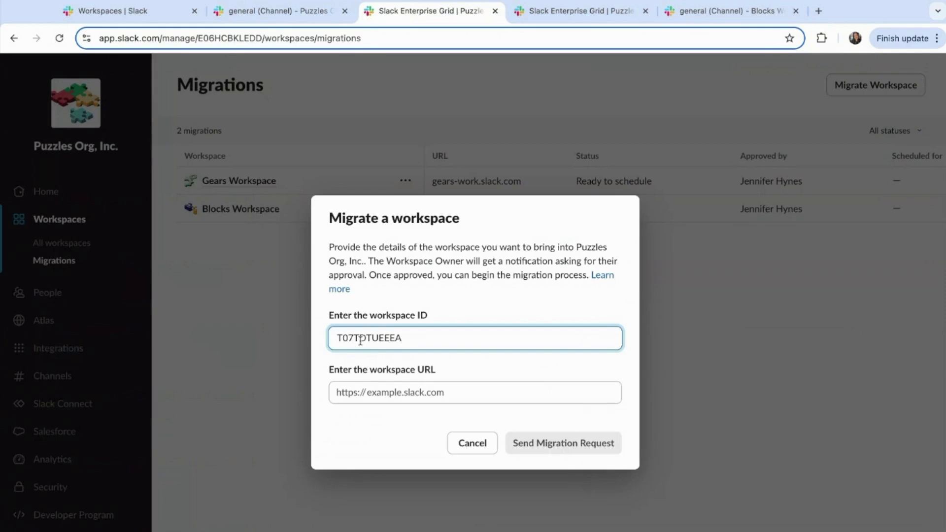
{"action": "left_click", "coordinate": [364, 392]}
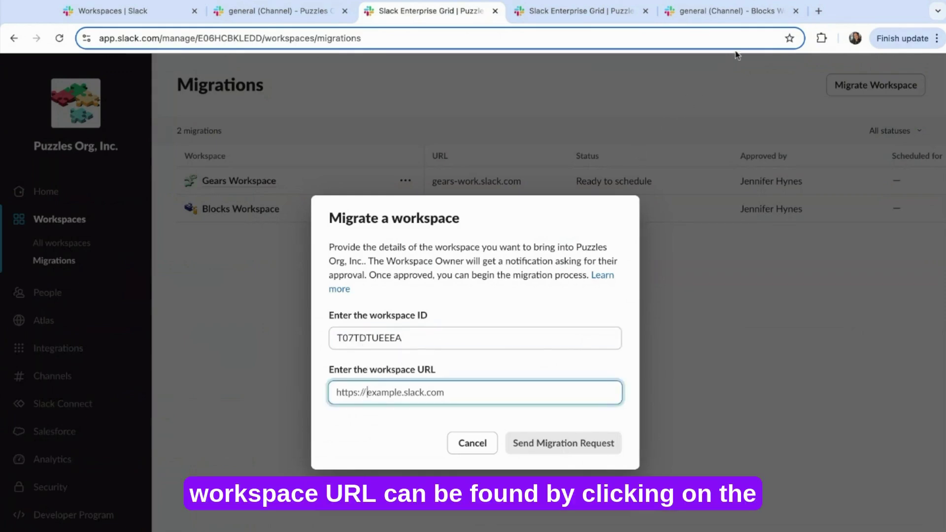
- Check Blocks Workspace's URL, enter blocks-work.slack.com, and send the request past the billing notice
{"action": "left_click", "coordinate": [732, 12]}
{"action": "left_click", "coordinate": [147, 101]}
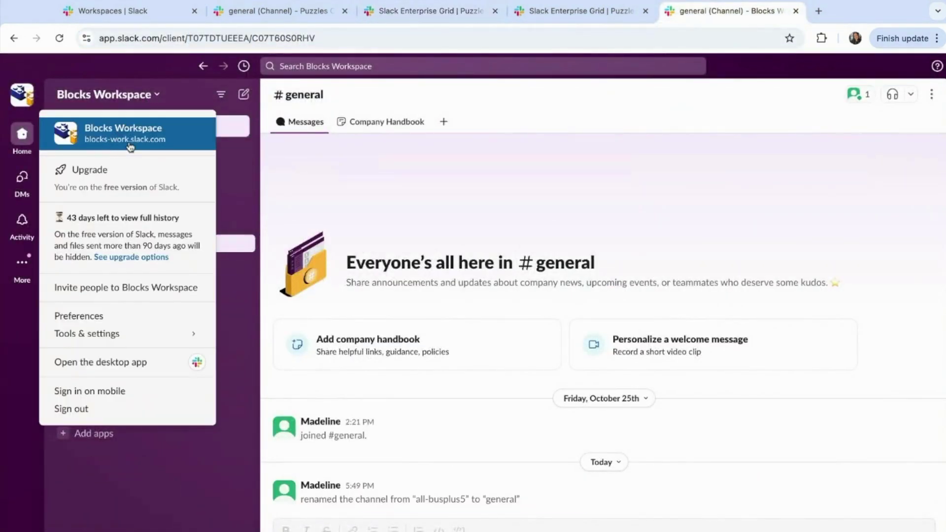
{"action": "left_click", "coordinate": [449, 13]}
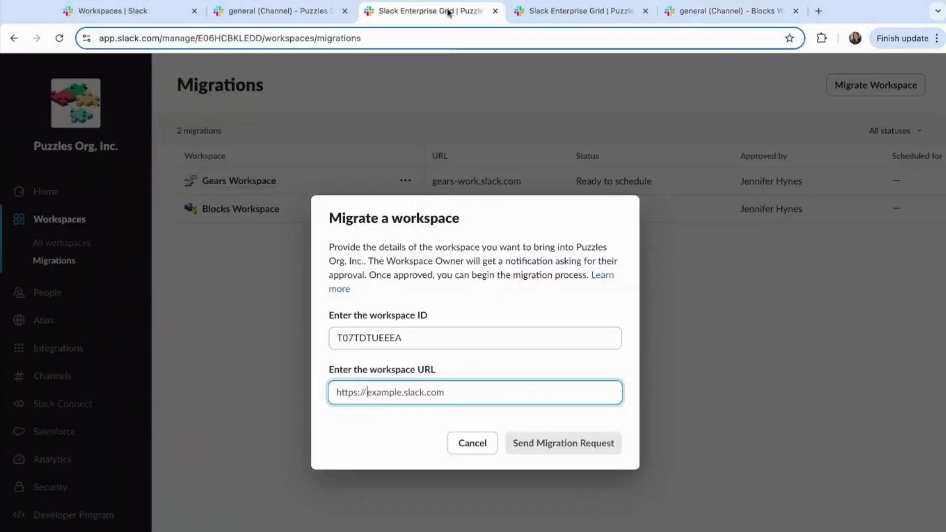
{"action": "type", "text": "blocks-work.slack.com"}
{"action": "left_click", "coordinate": [568, 452]}
{"action": "left_click", "coordinate": [567, 450]}
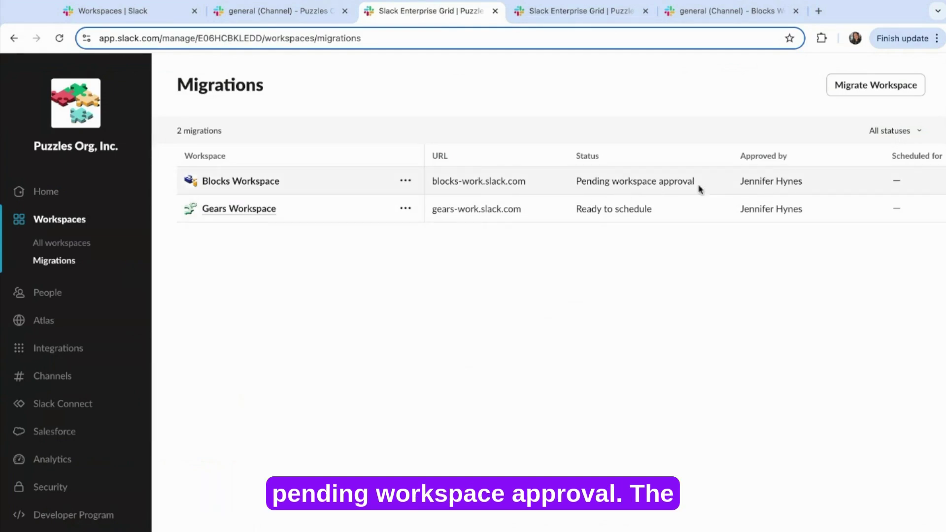
- Approve the migration invitation in Blocks Workspace's Slackbot DM, then reload the admin Migrations list
{"action": "left_click", "coordinate": [714, 11]}
{"action": "left_click", "coordinate": [554, 154]}
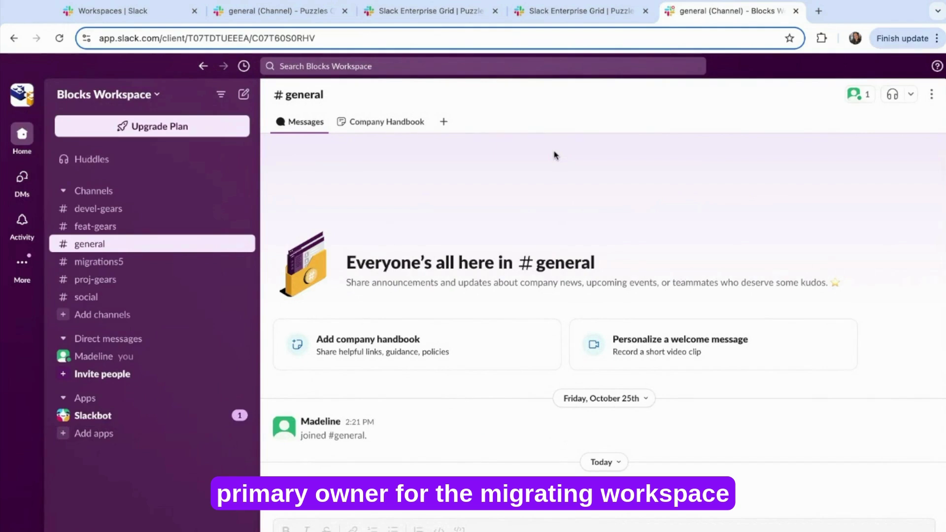
{"action": "left_click", "coordinate": [169, 415]}
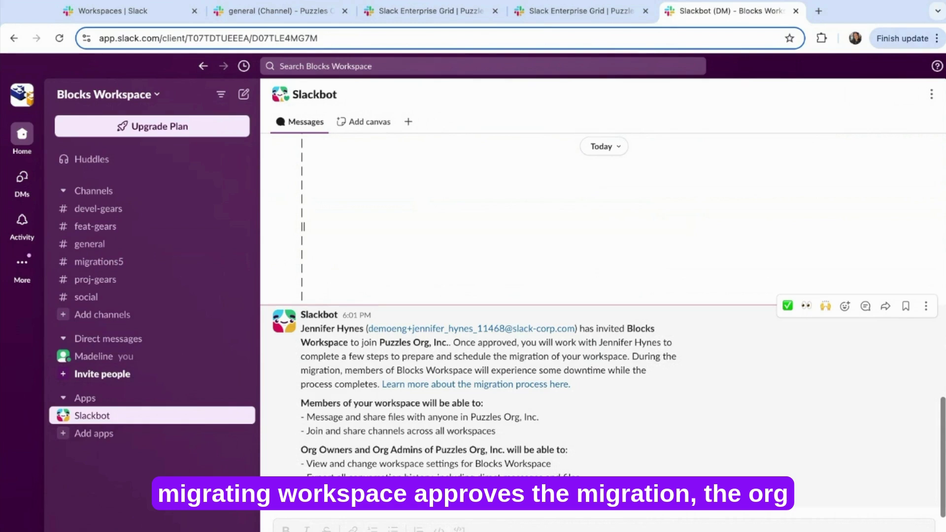
{"action": "left_click", "coordinate": [399, 20]}
{"action": "left_click", "coordinate": [59, 38]}
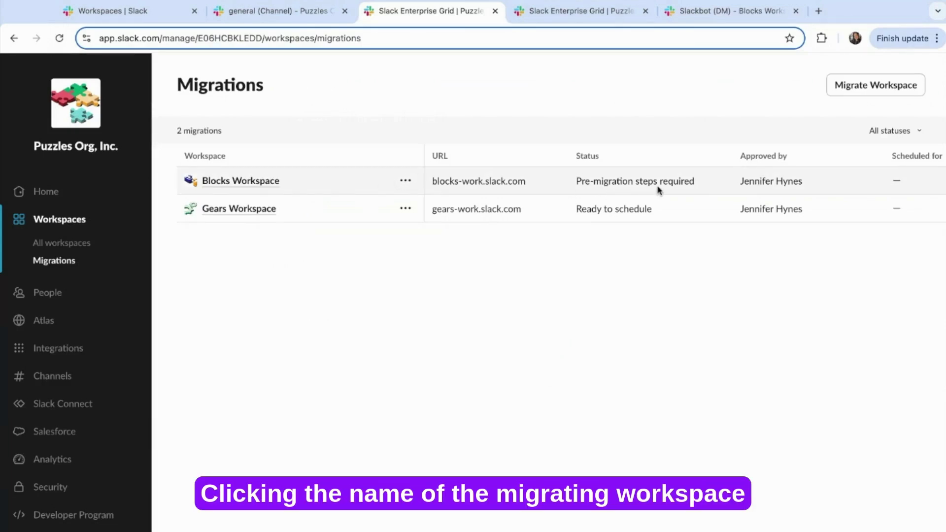
- Open Blocks Workspace's migration details from the Migrations list to view its get-ready checklist
{"action": "left_click", "coordinate": [262, 181]}
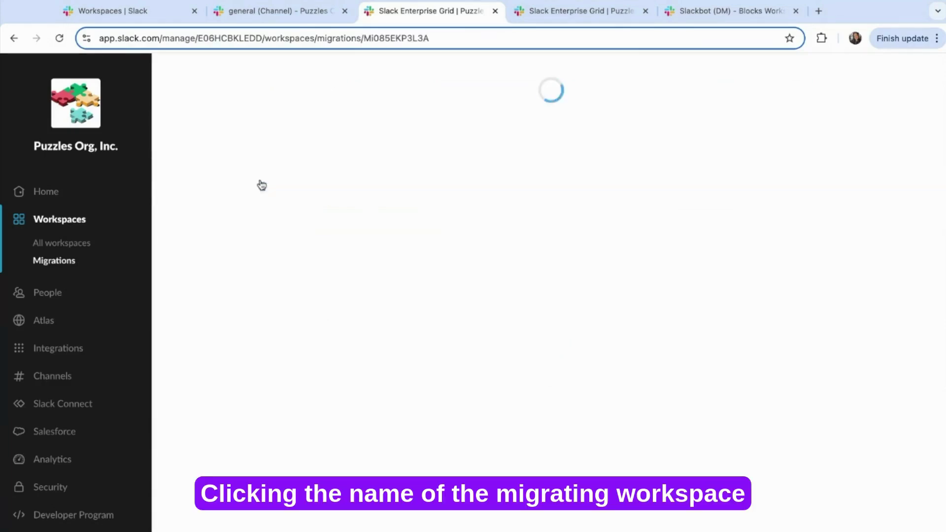